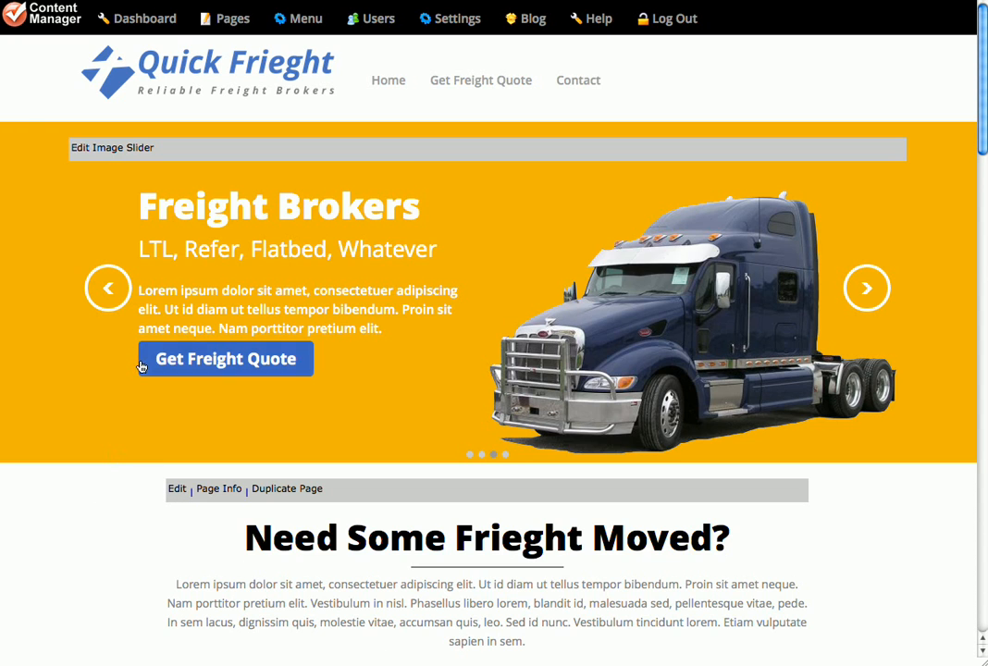
Add a new page in the Page Builder and name it "Our Services".
{"action": "left_click", "coordinate": [230, 21]}
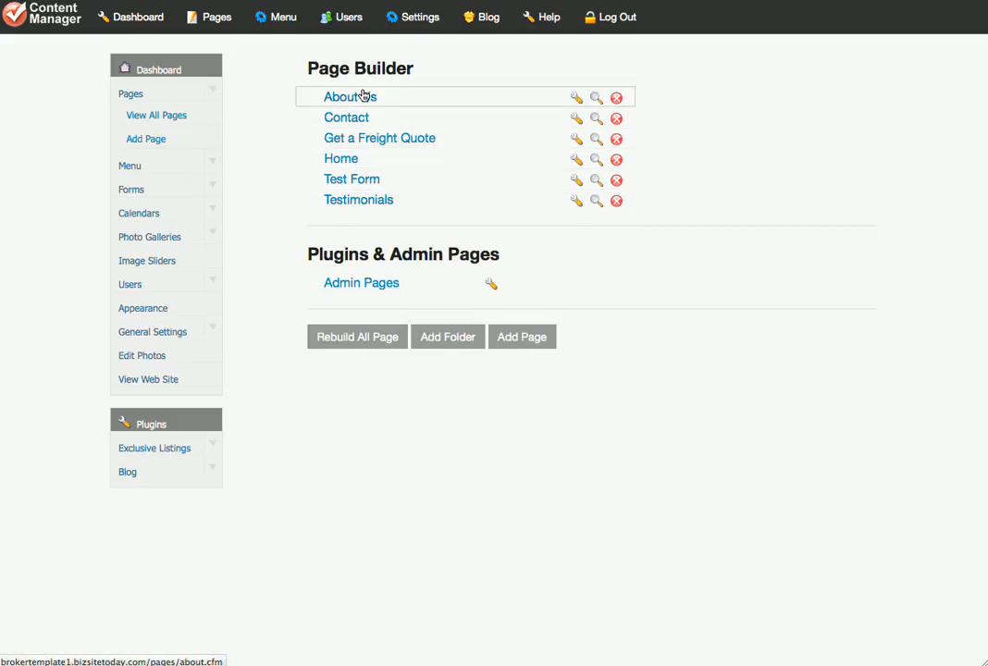
{"action": "left_click", "coordinate": [533, 339]}
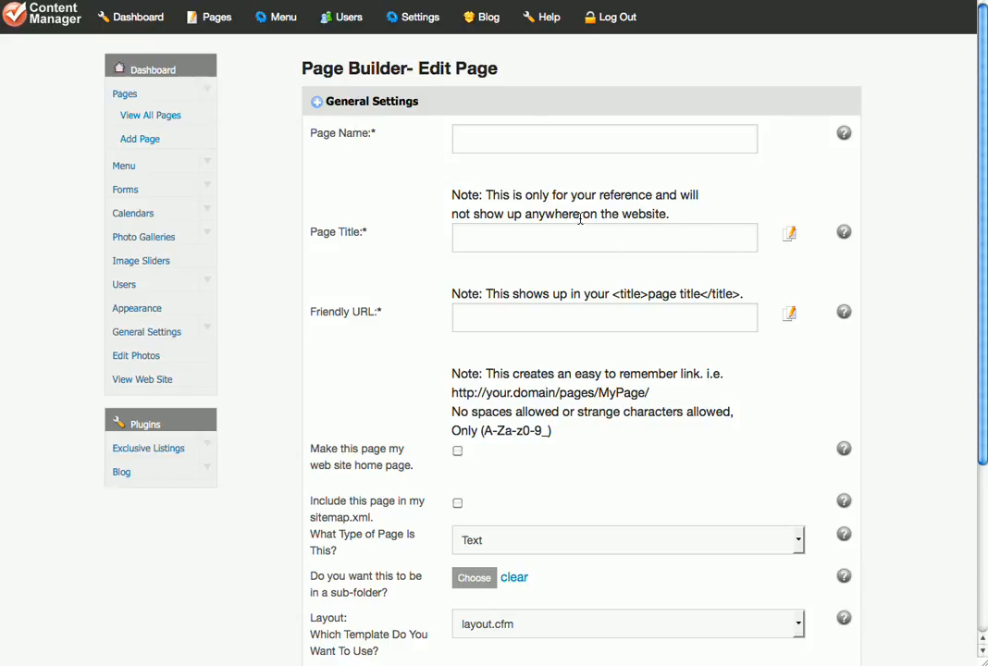
{"action": "left_click", "coordinate": [481, 139]}
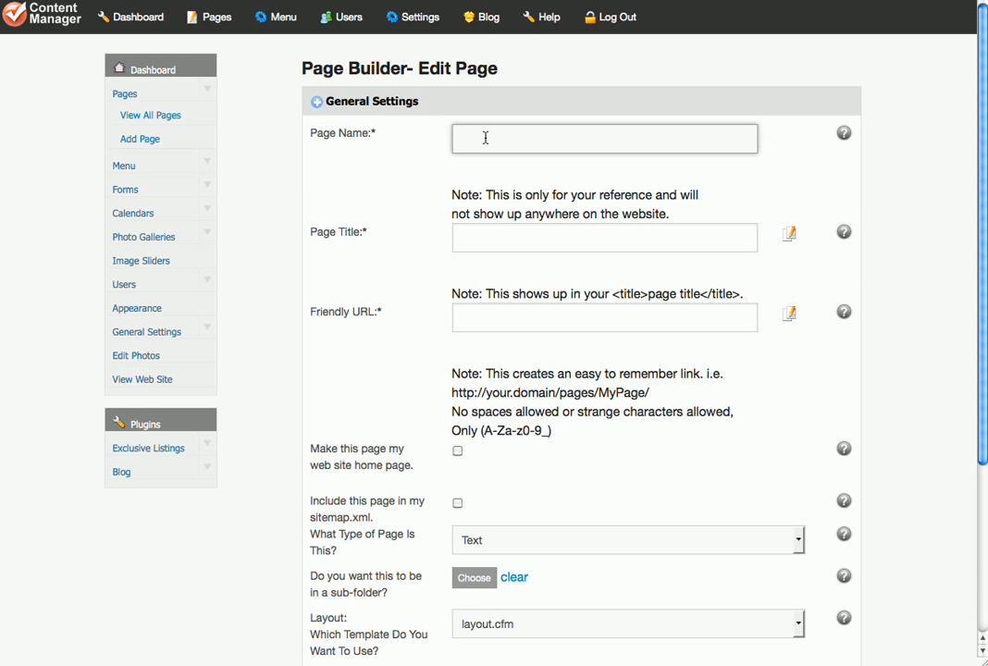
{"action": "type", "text": "Our Ser"}
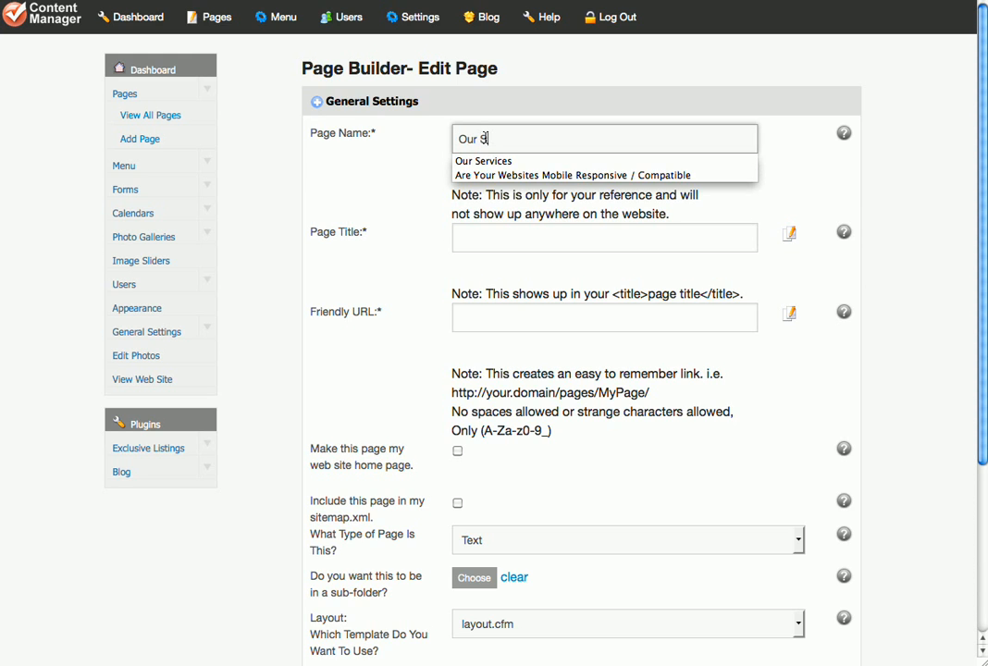
{"action": "left_click", "coordinate": [462, 161]}
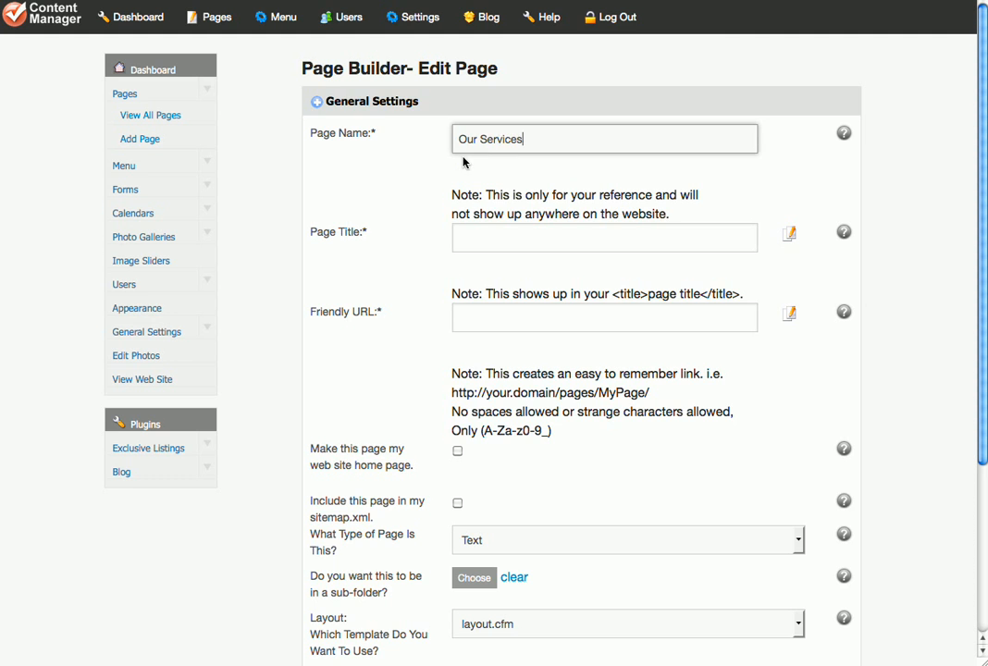
Fill in the new page's title as "Our Services" by copying the page name.
{"action": "left_click", "coordinate": [472, 239]}
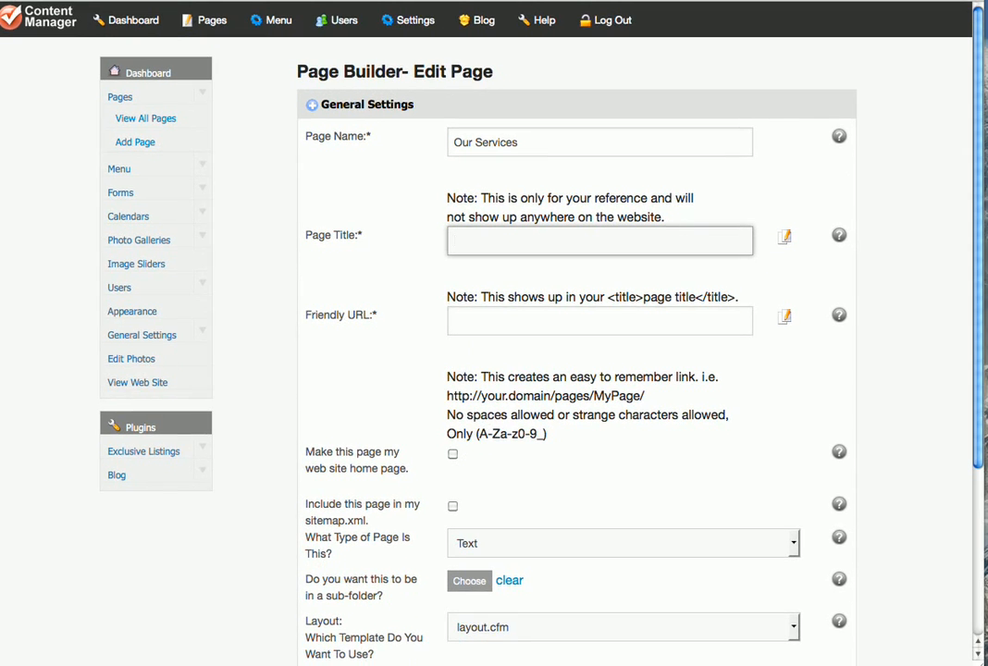
{"action": "left_click", "coordinate": [470, 231]}
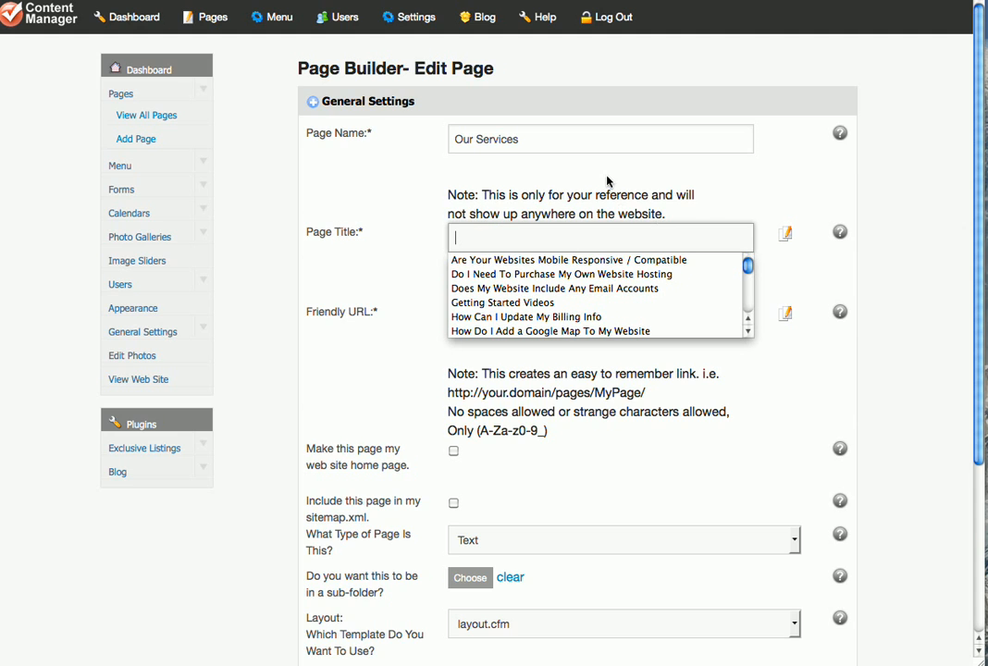
{"action": "left_click", "coordinate": [700, 202]}
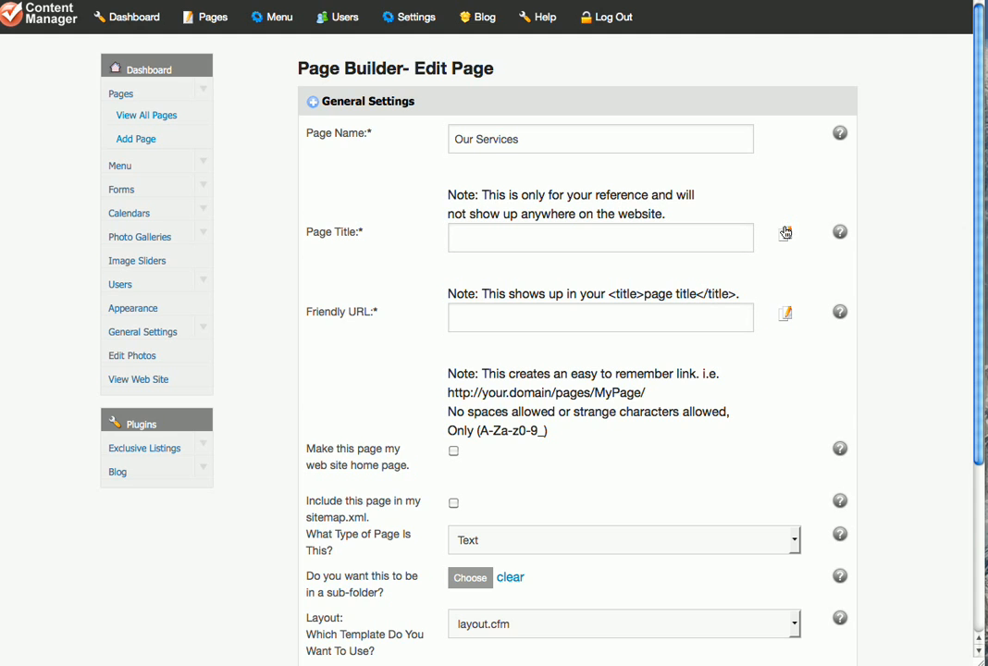
{"action": "left_click", "coordinate": [492, 143]}
{"action": "left_click", "coordinate": [575, 231]}
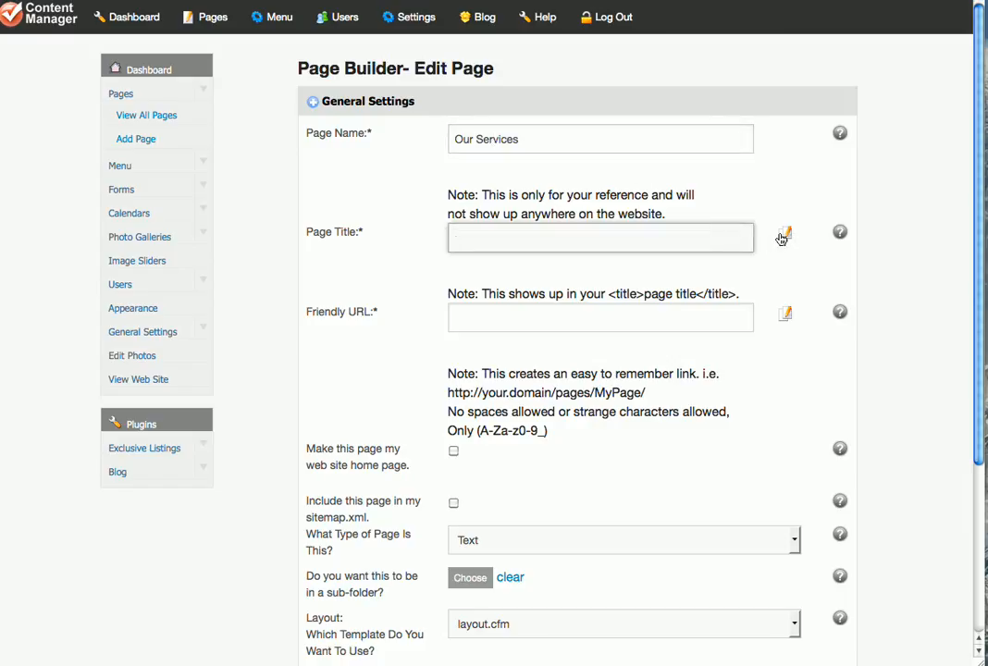
{"action": "left_click", "coordinate": [783, 236]}
Generate the friendly URL "our-services" for the new page.
{"action": "left_click", "coordinate": [557, 325]}
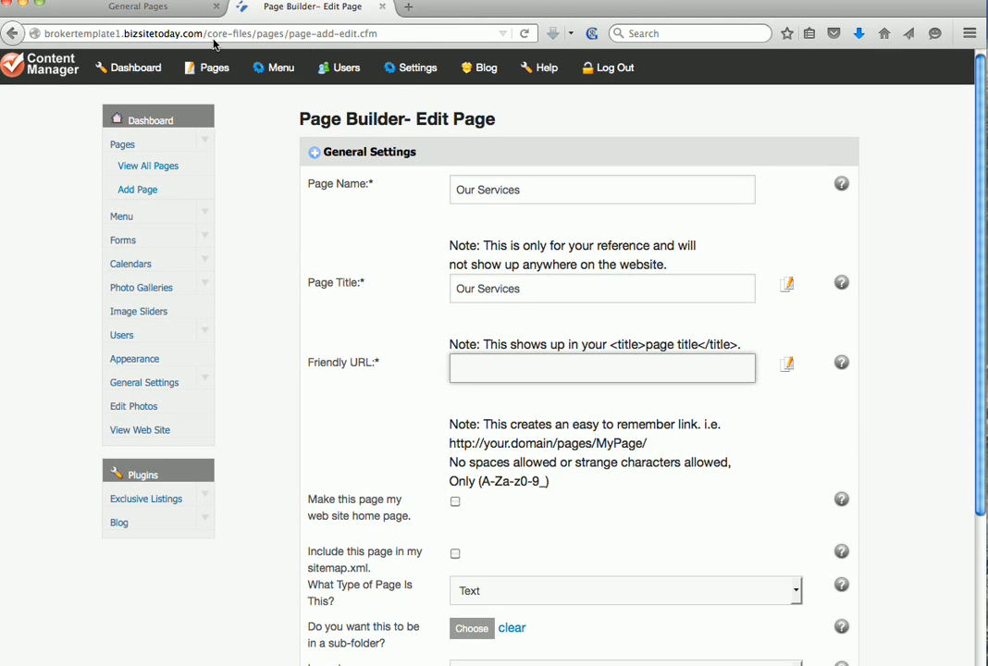
{"action": "left_click_drag", "start_coordinate": [209, 36], "coordinate": [344, 42]}
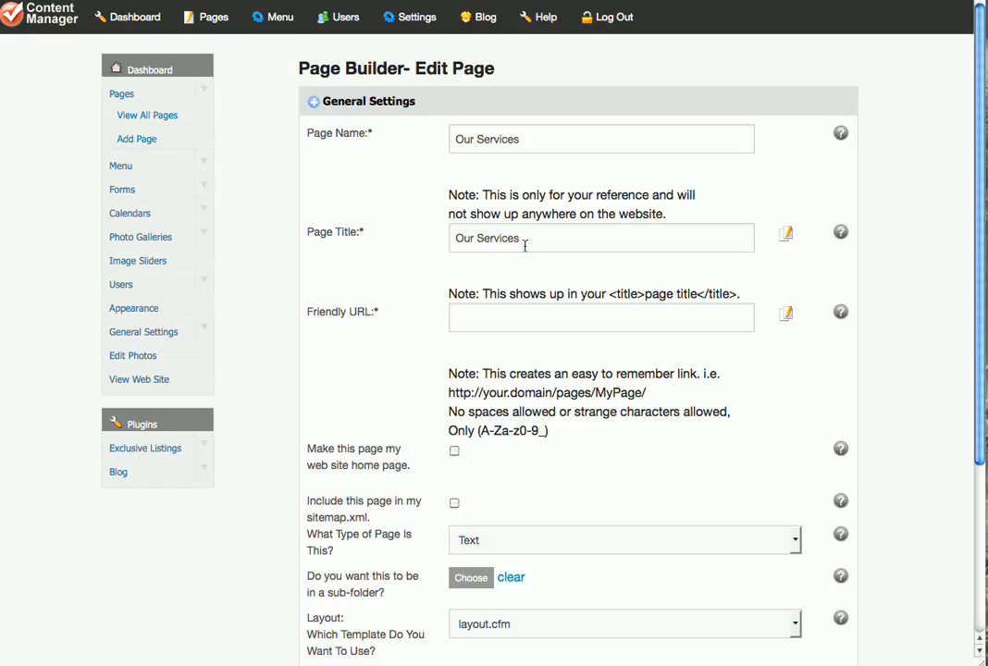
{"action": "left_click", "coordinate": [469, 373]}
{"action": "left_click", "coordinate": [640, 234]}
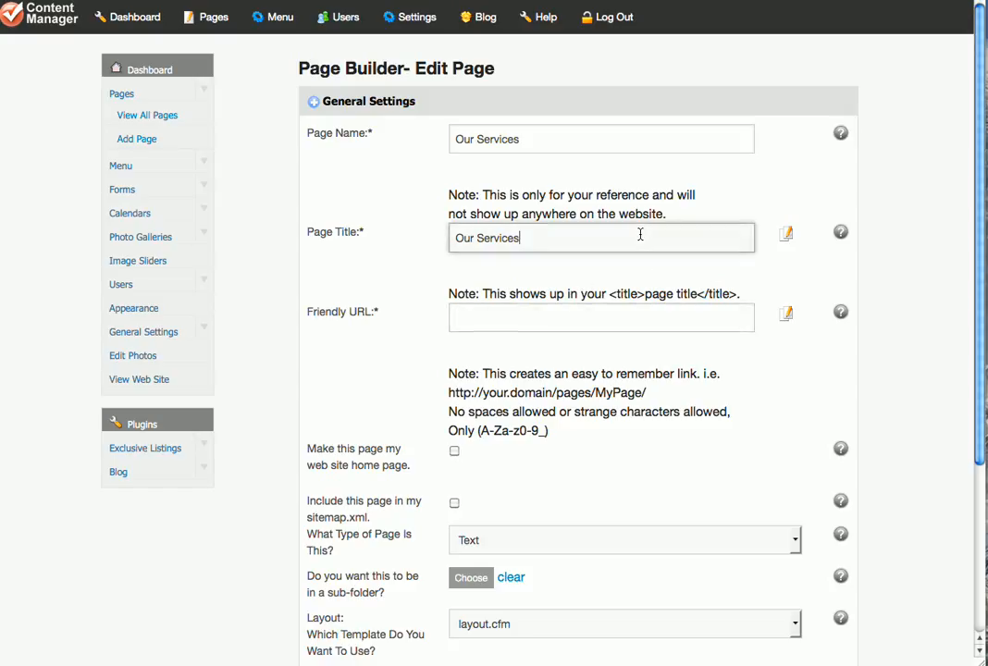
{"action": "left_click", "coordinate": [785, 313]}
{"action": "left_click", "coordinate": [592, 243]}
{"action": "left_click", "coordinate": [586, 320]}
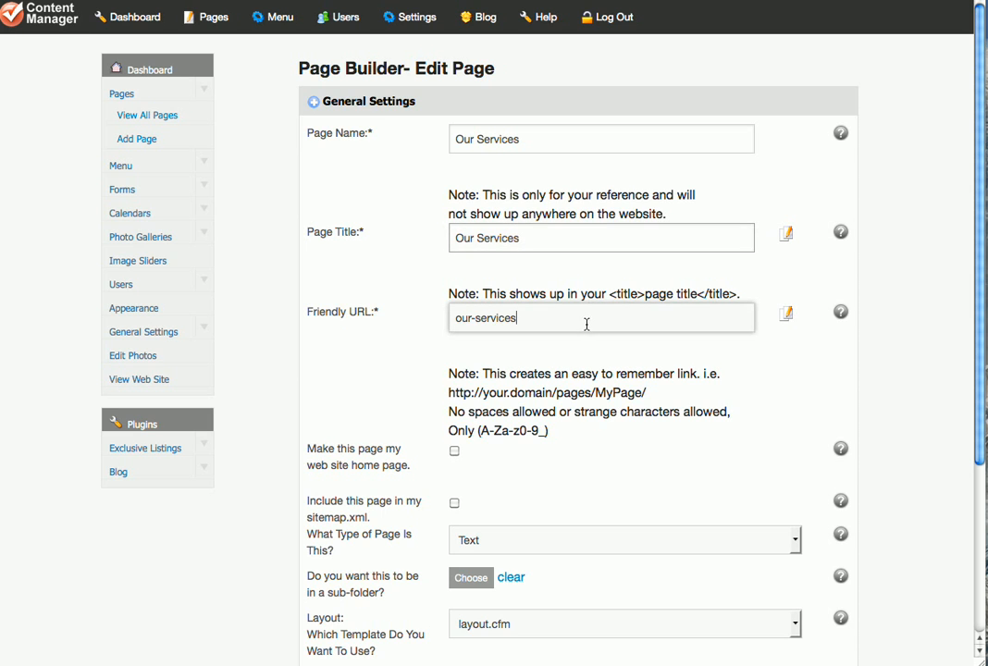
Examine the remaining general settings, the page name help, and the meta keywords and description fields under SEO Stuff.
{"action": "scroll", "coordinate": [892, 322], "scroll_direction": "down", "scroll_amount": 5}
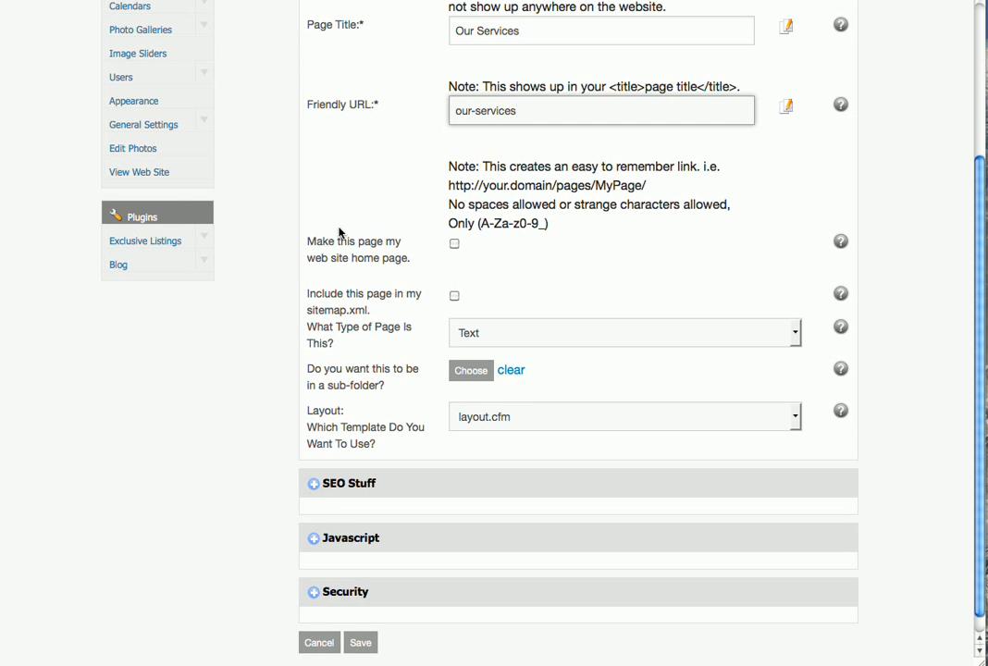
{"action": "scroll", "coordinate": [898, 216], "scroll_direction": "down", "scroll_amount": 1}
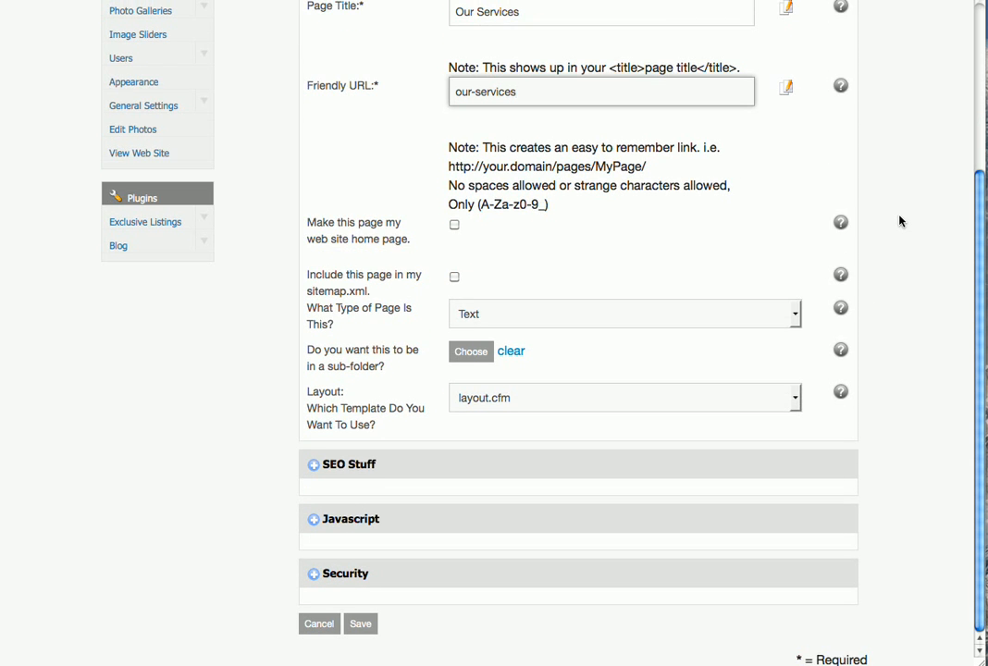
{"action": "scroll", "coordinate": [900, 220], "scroll_direction": "up", "scroll_amount": 6}
{"action": "mouse_move", "coordinate": [841, 232]}
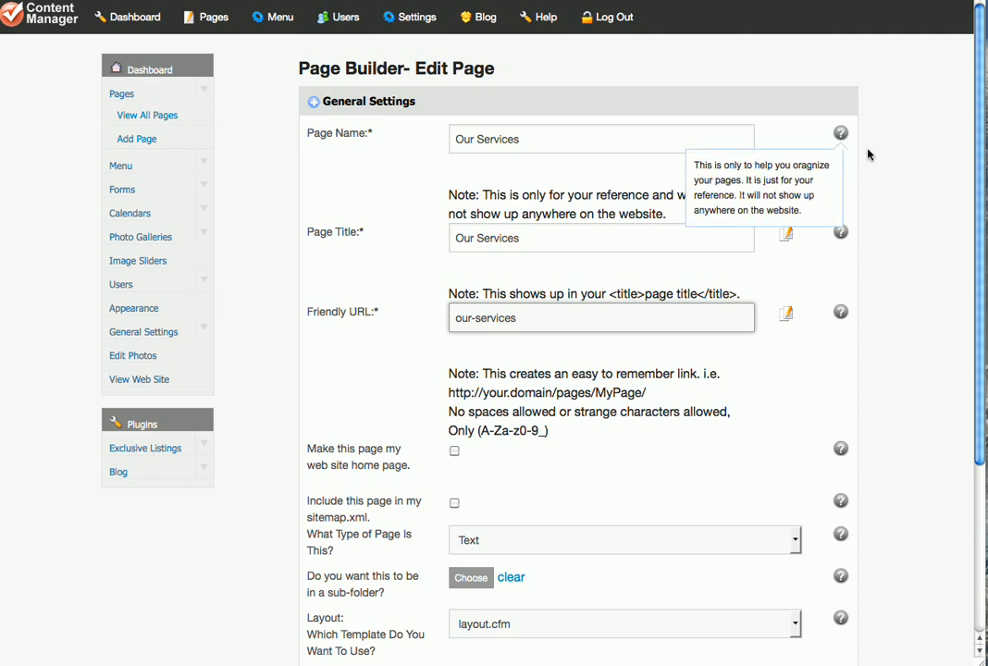
{"action": "scroll", "coordinate": [918, 224], "scroll_direction": "down", "scroll_amount": 5}
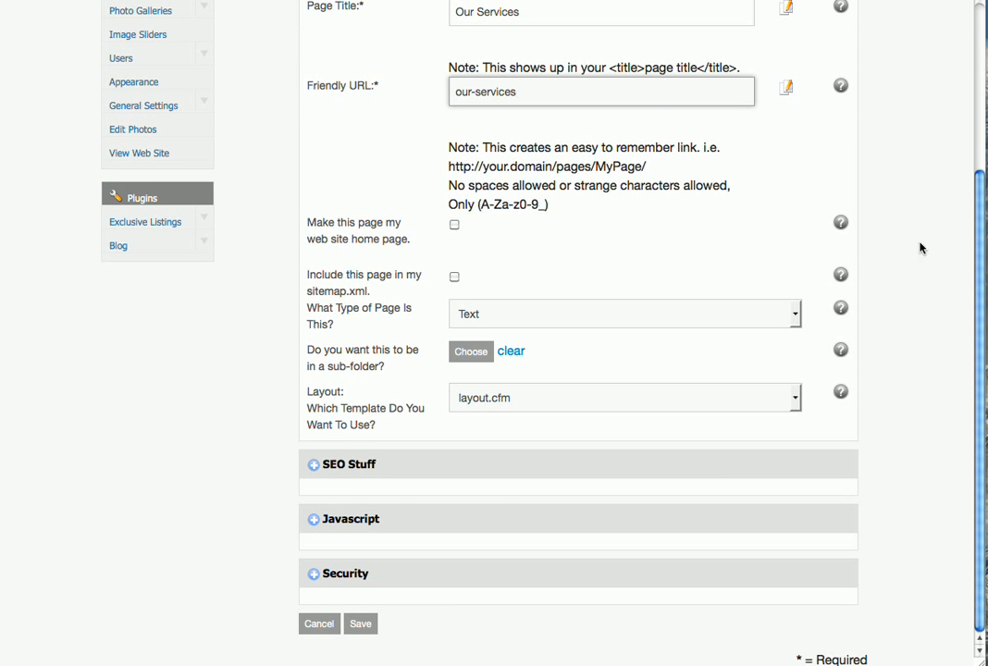
{"action": "left_click", "coordinate": [351, 471]}
{"action": "scroll", "coordinate": [348, 467], "scroll_direction": "down", "scroll_amount": 4}
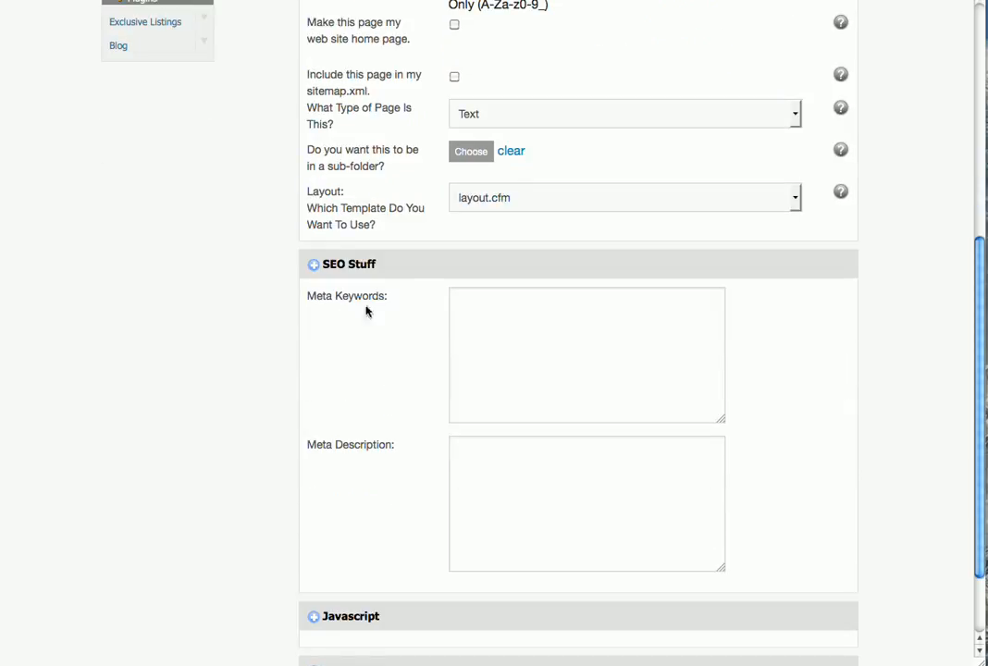
{"action": "left_click", "coordinate": [515, 320]}
{"action": "left_click", "coordinate": [504, 518]}
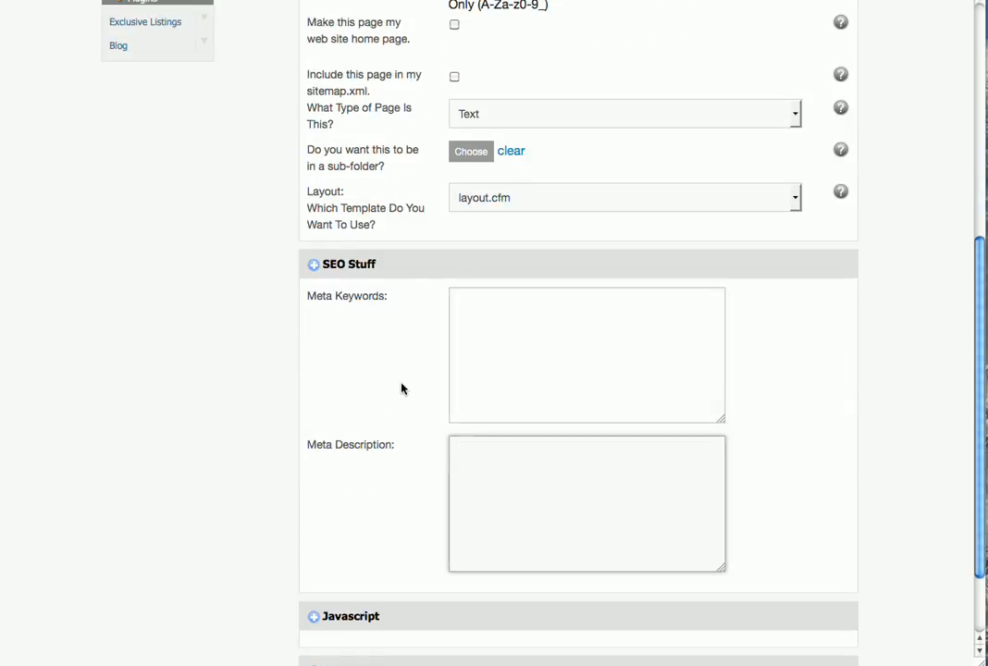
{"action": "left_click", "coordinate": [350, 264]}
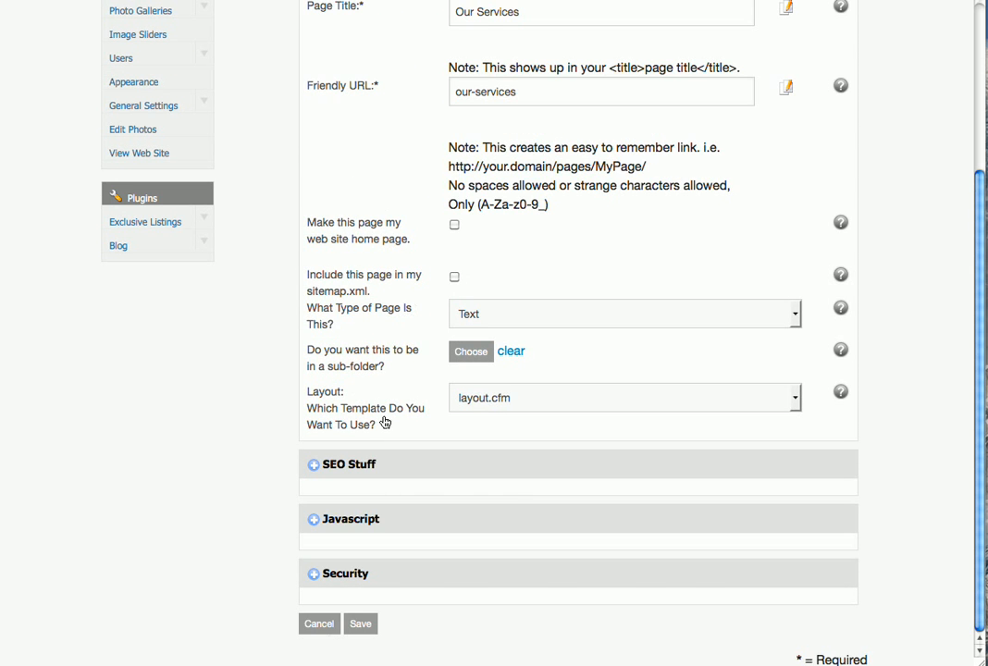
Save the page settings and enter "Our Services" with "Coming soon." a few lines below as the page content.
{"action": "left_click", "coordinate": [366, 622]}
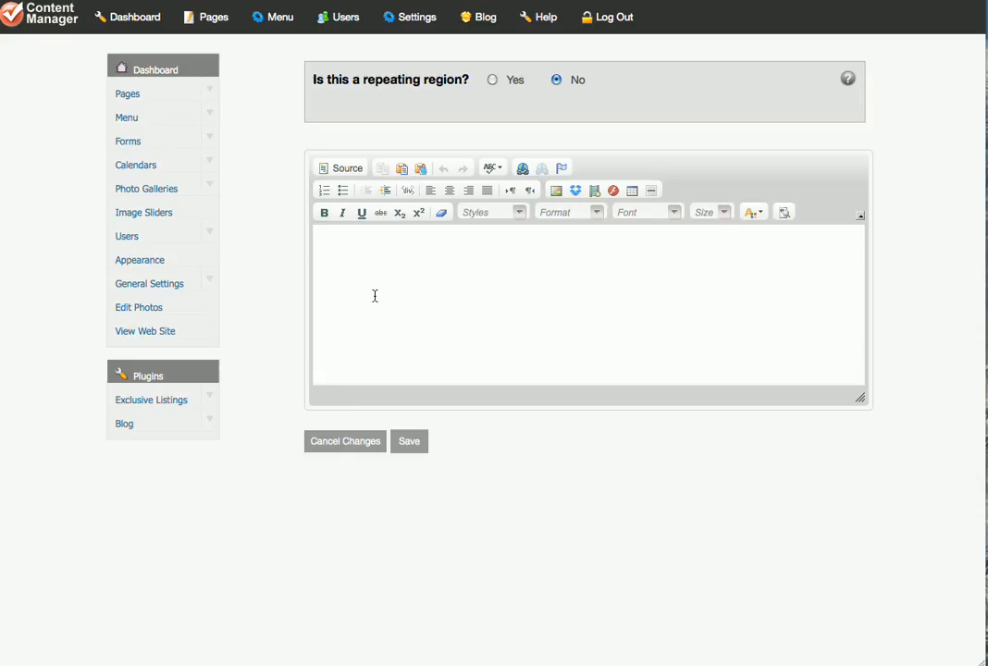
{"action": "left_click", "coordinate": [375, 295]}
{"action": "type", "text": "Our "}
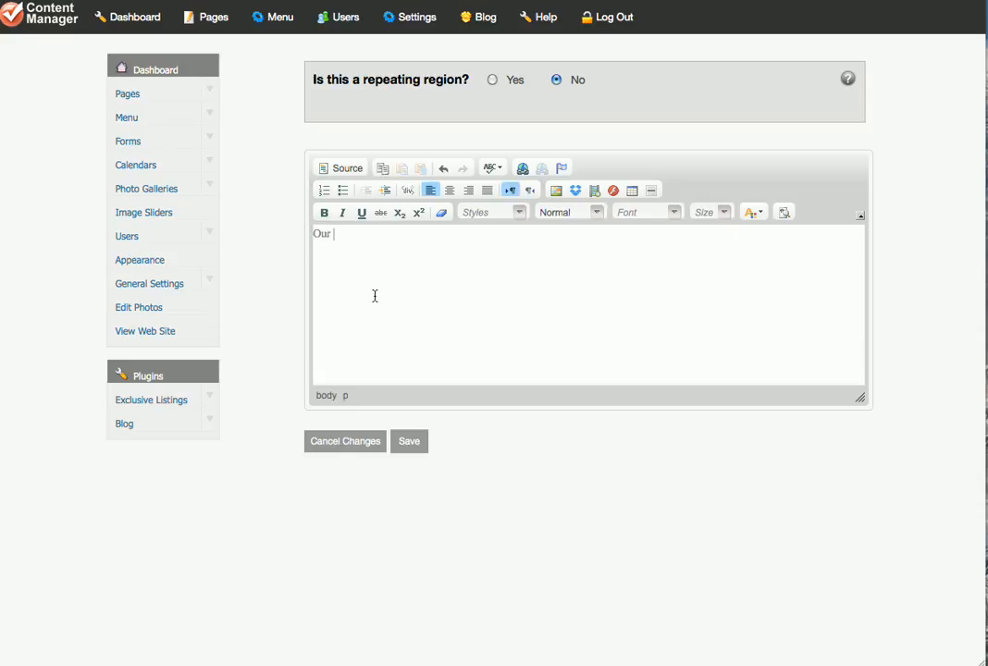
{"action": "type", "text": "Services"}
{"action": "key", "text": "Return"}
{"action": "key", "text": "Return"}
{"action": "key", "text": "Return"}
{"action": "key", "text": "Return"}
{"action": "type", "text": "C"}
Make the "Coming soon." text bold.
{"action": "left_click_drag", "start_coordinate": [397, 243], "coordinate": [322, 244]}
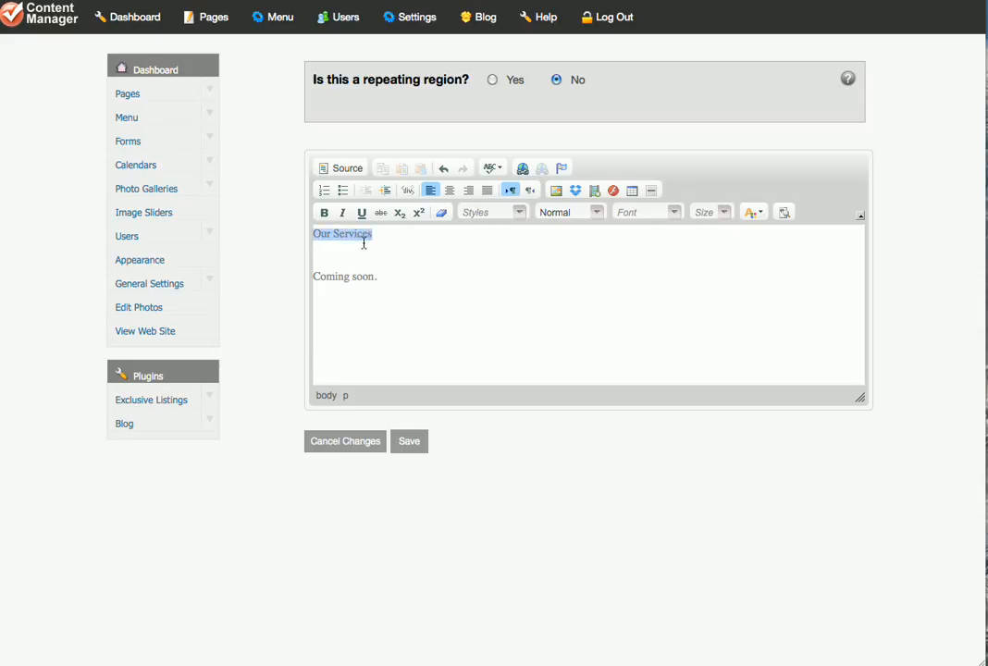
{"action": "left_click_drag", "start_coordinate": [377, 276], "coordinate": [312, 278]}
{"action": "left_click", "coordinate": [324, 213]}
Apply the H1 style to the "Our Services" line.
{"action": "left_click_drag", "start_coordinate": [393, 236], "coordinate": [312, 234]}
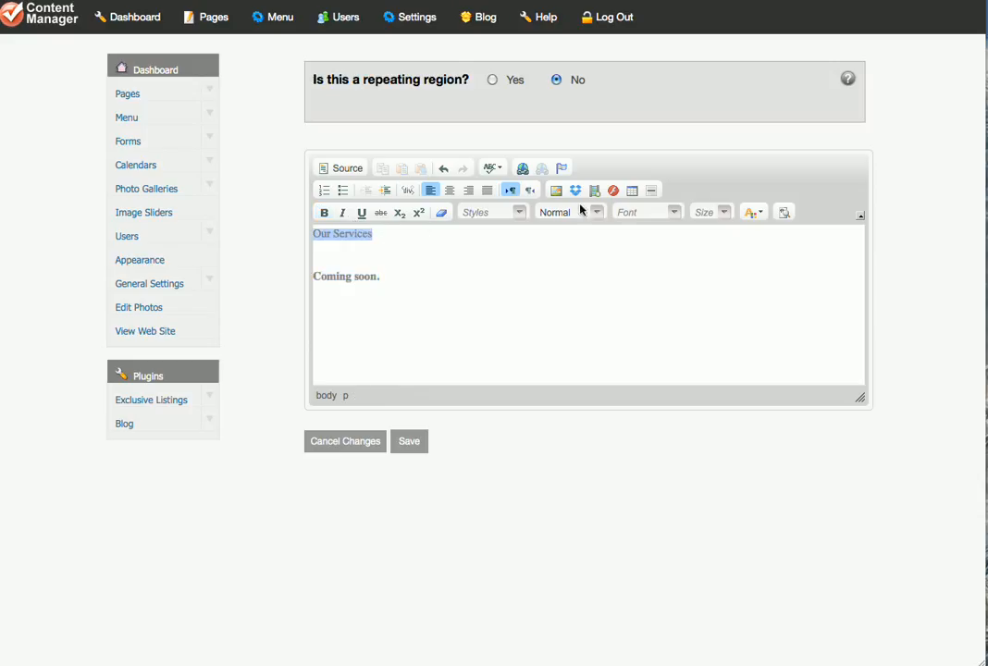
{"action": "left_click", "coordinate": [516, 214]}
{"action": "left_click", "coordinate": [516, 269]}
{"action": "left_click", "coordinate": [603, 269]}
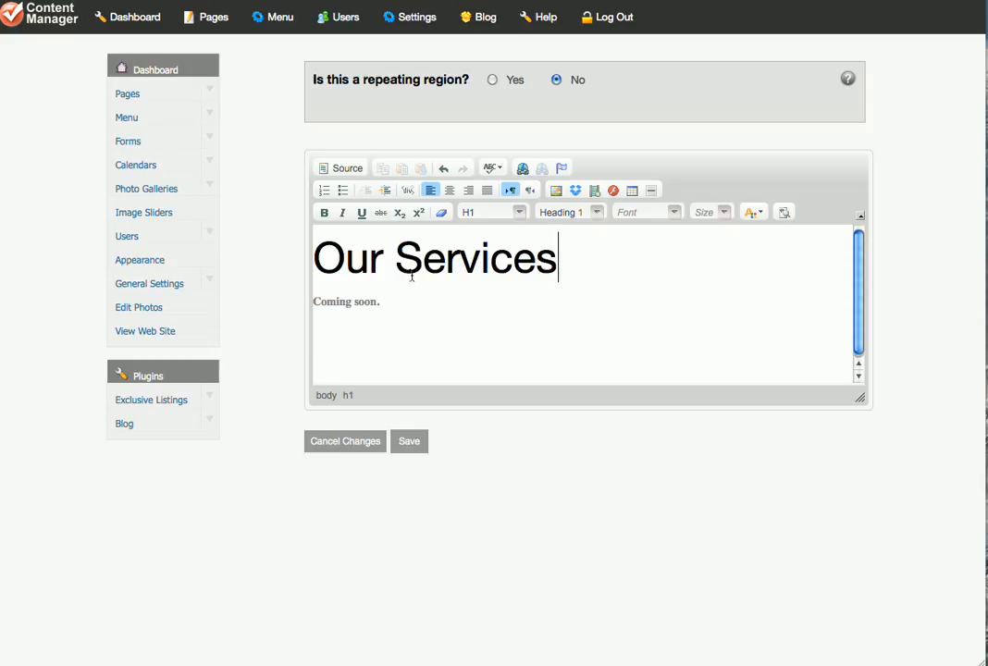
{"action": "left_click", "coordinate": [419, 316]}
{"action": "key", "text": "Return"}
{"action": "type", "text": "Click here"}
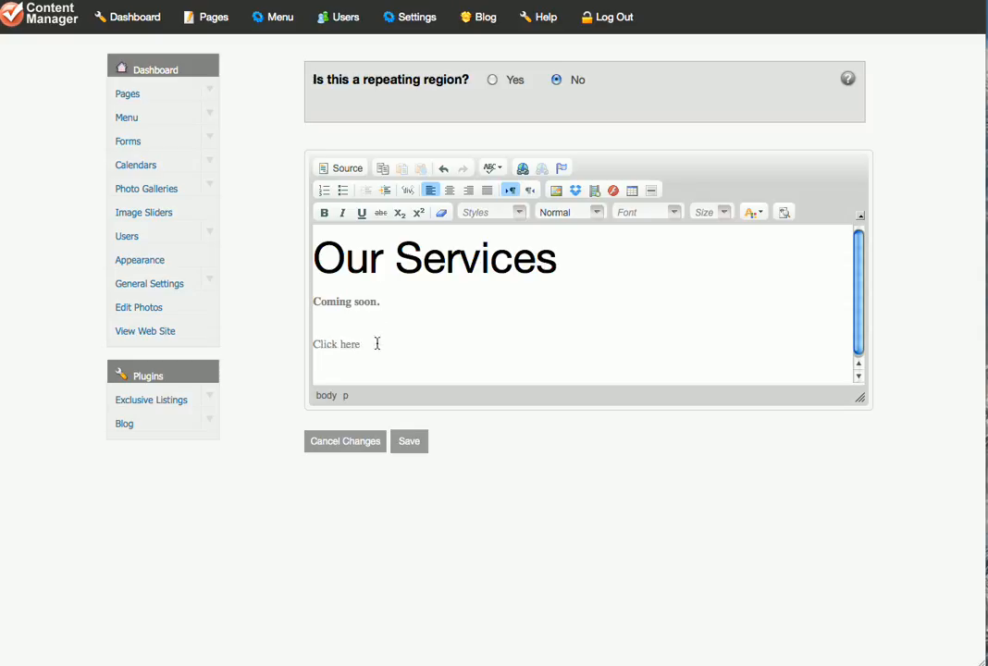
{"action": "left_click_drag", "start_coordinate": [376, 343], "coordinate": [318, 343]}
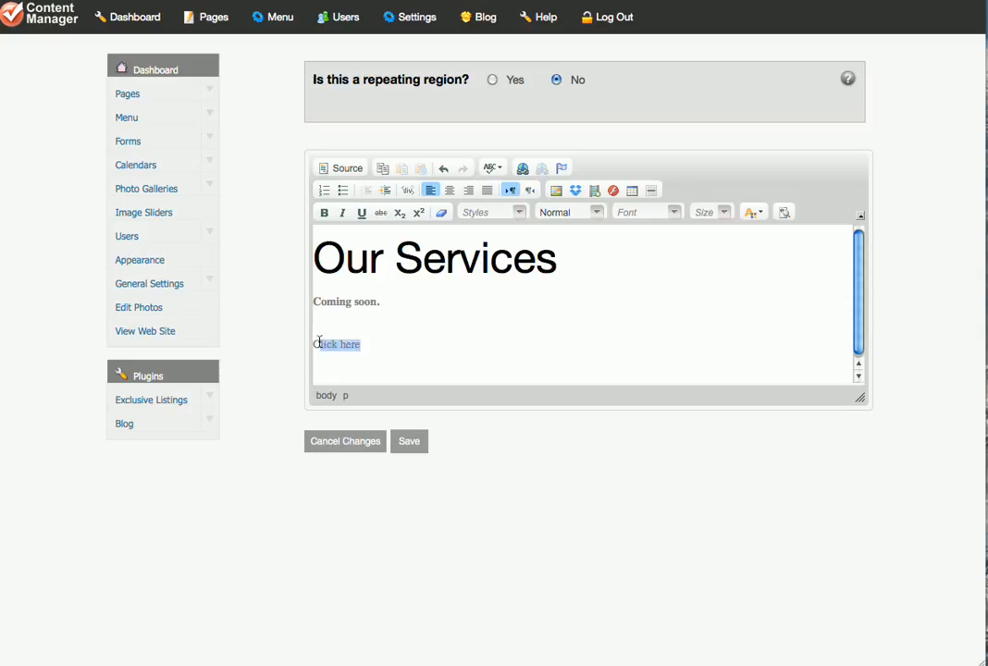
{"action": "left_click", "coordinate": [523, 170]}
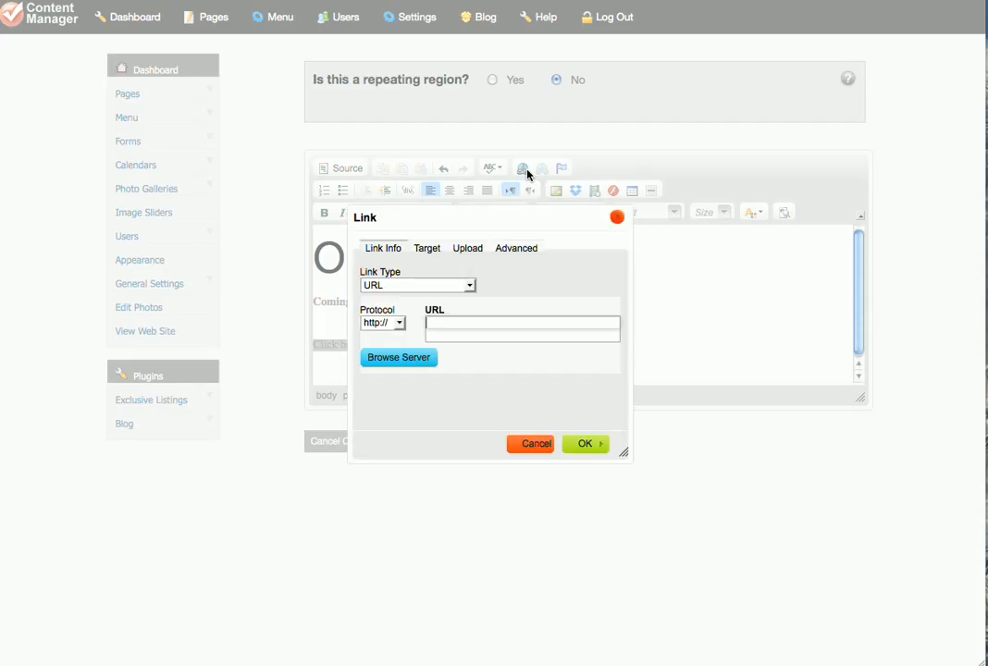
{"action": "type", "text": "www.googl"}
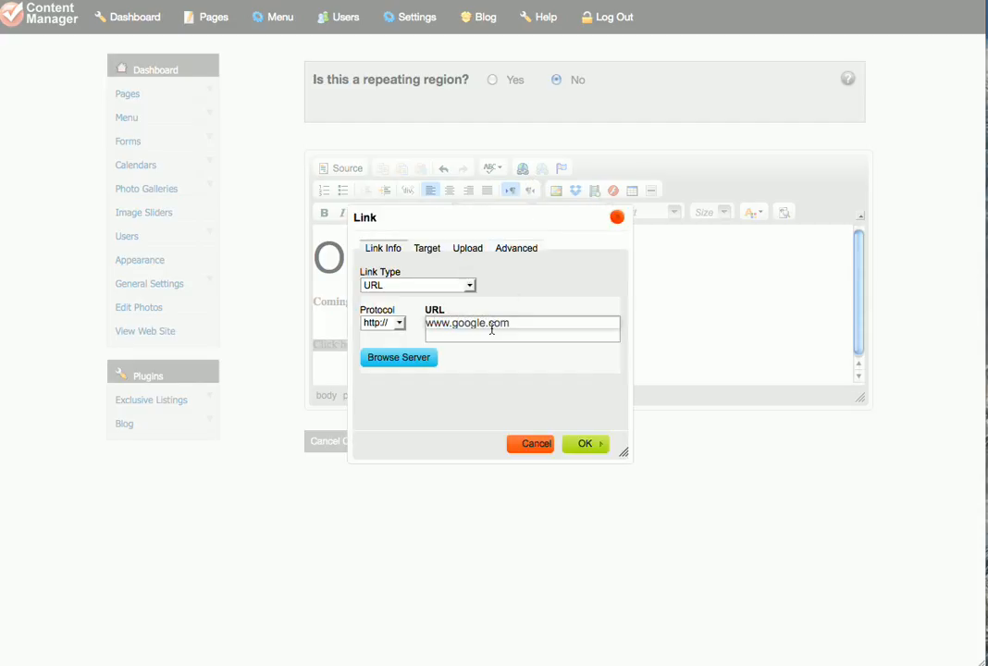
{"action": "type", "text": "e.com"}
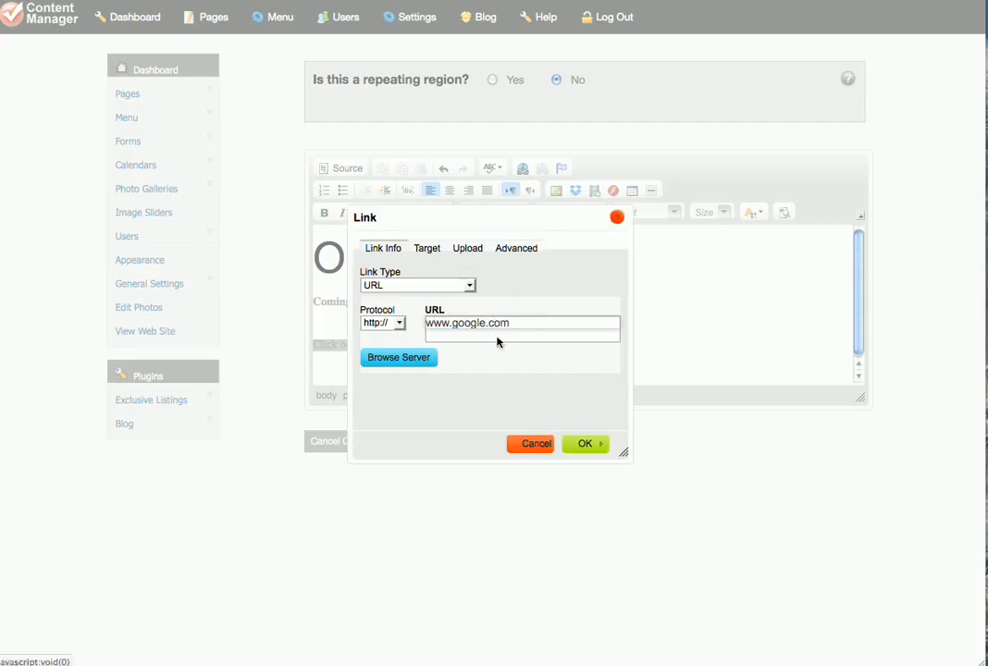
{"action": "left_click", "coordinate": [535, 443]}
Delete the "Click here" text from the page content.
{"action": "left_click", "coordinate": [543, 302]}
{"action": "triple_click", "coordinate": [394, 344]}
{"action": "key", "text": "BackSpace"}
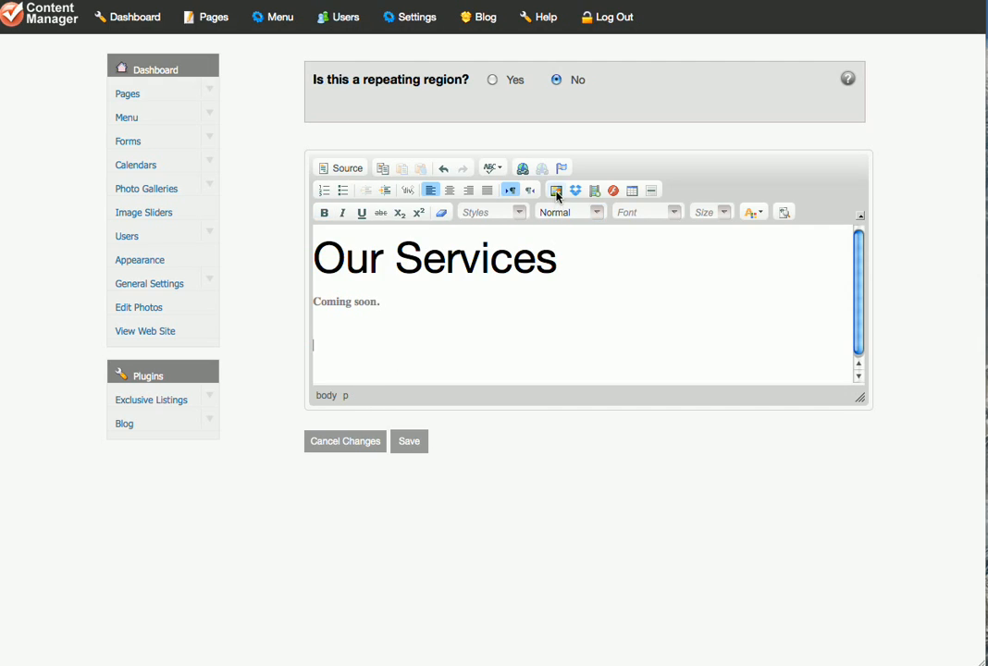
Examine the image upload options in the Image Properties dialog and close it without inserting anything.
{"action": "left_click", "coordinate": [556, 190]}
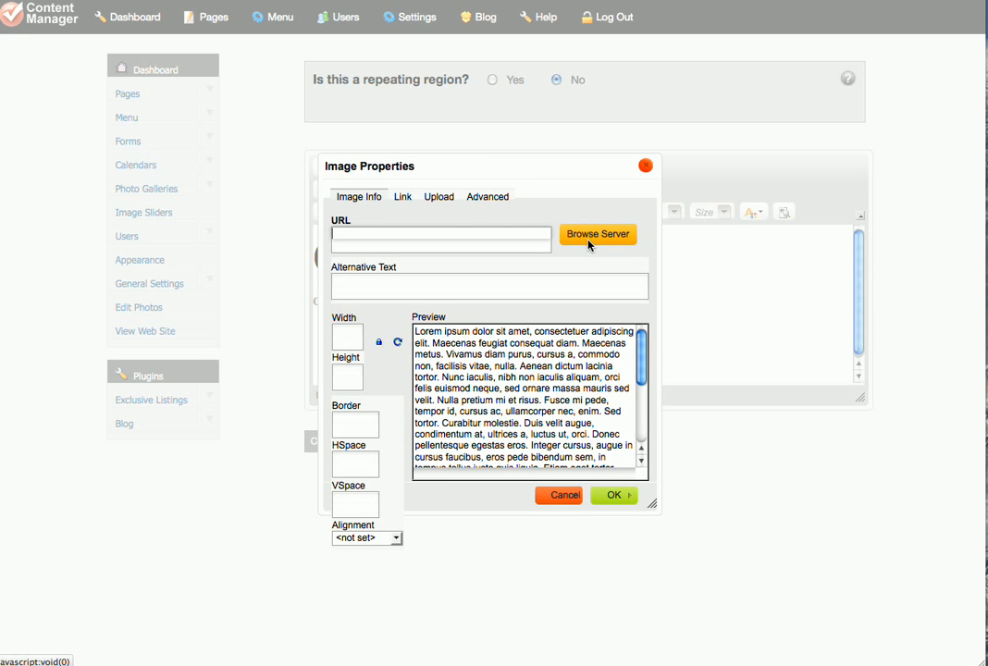
{"action": "left_click", "coordinate": [441, 199]}
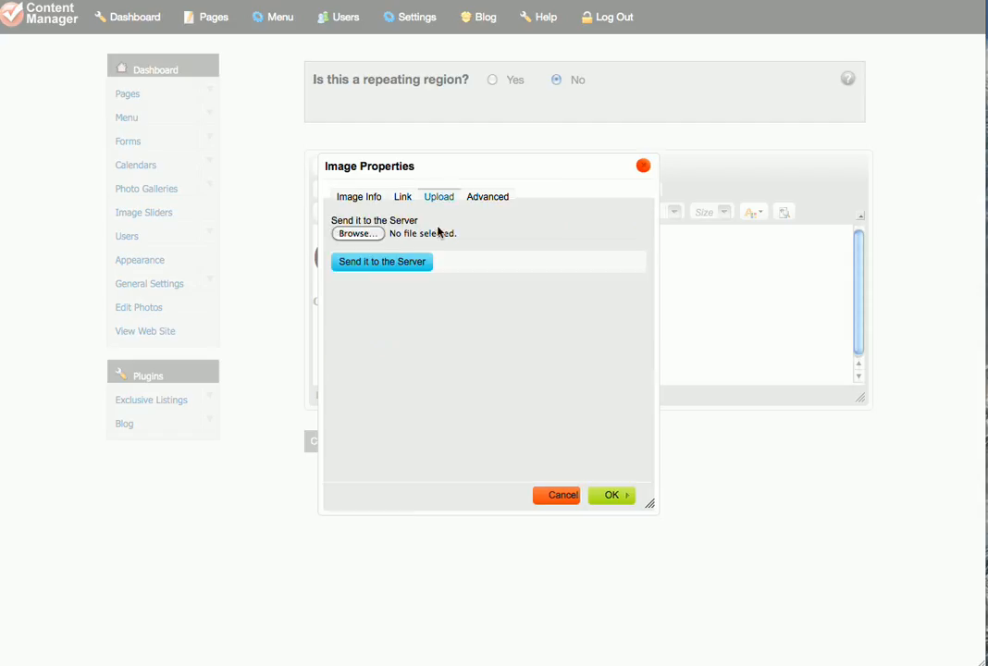
{"action": "left_click", "coordinate": [566, 495]}
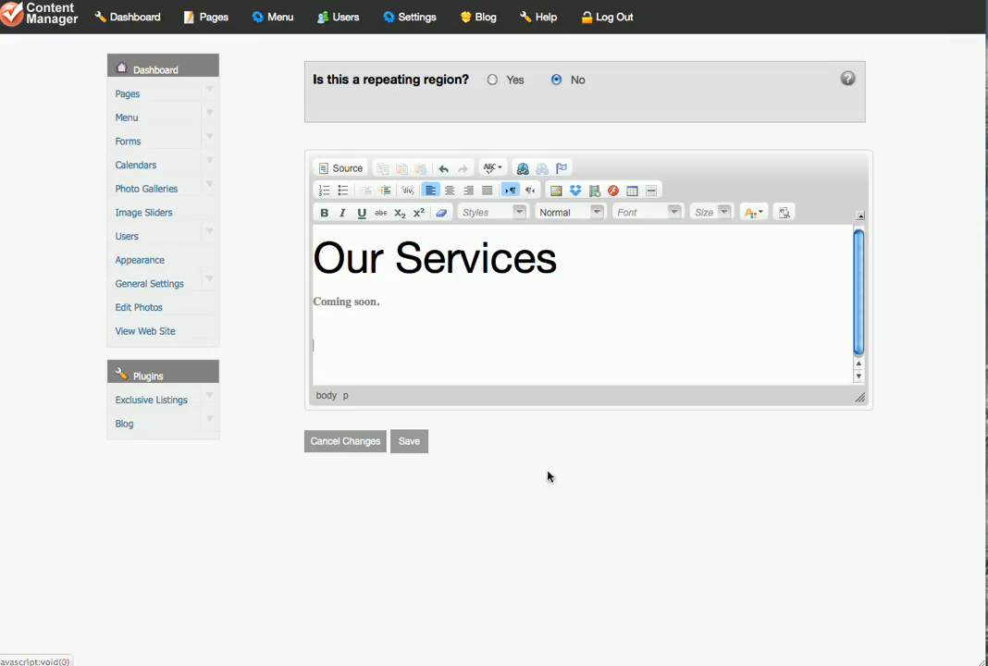
Save the Our Services page content.
{"action": "left_click", "coordinate": [410, 442]}
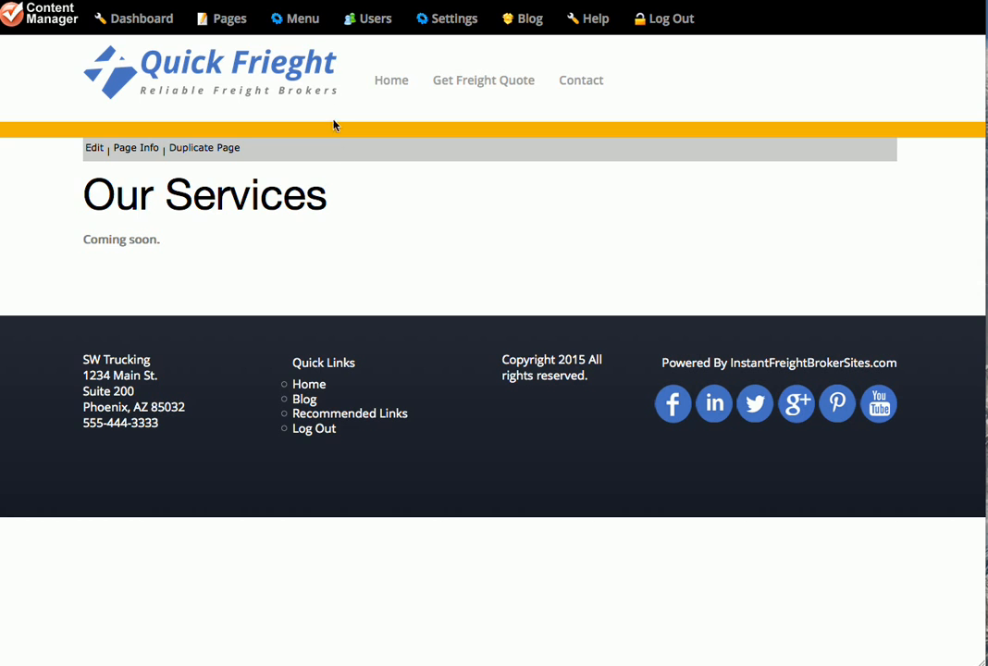
Open the Main Menu Manager and move the About Us item out to the top menu level.
{"action": "left_click", "coordinate": [301, 29]}
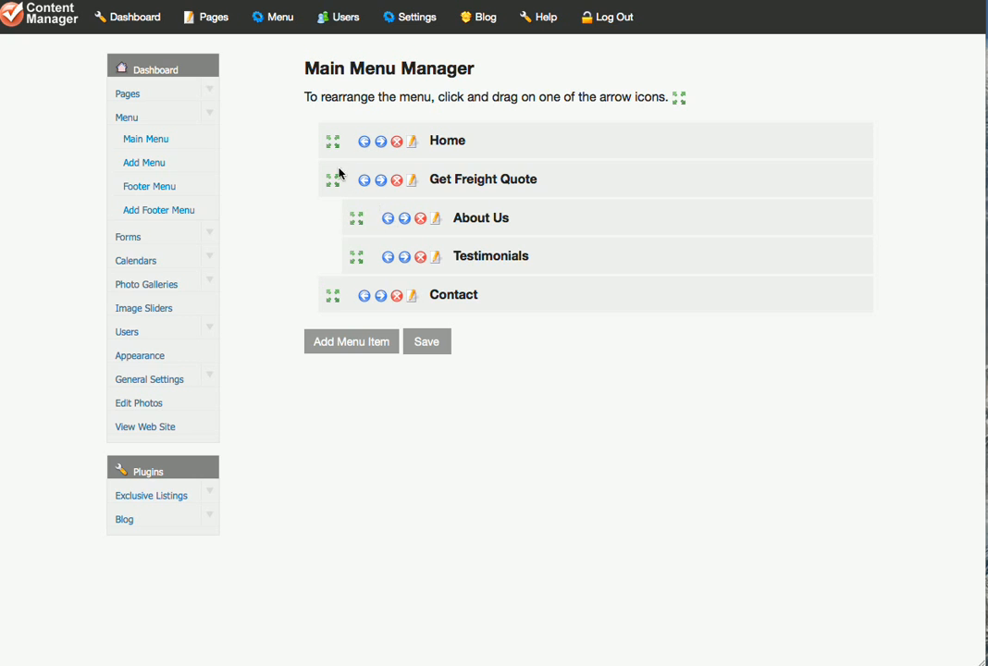
{"action": "left_click", "coordinate": [389, 220]}
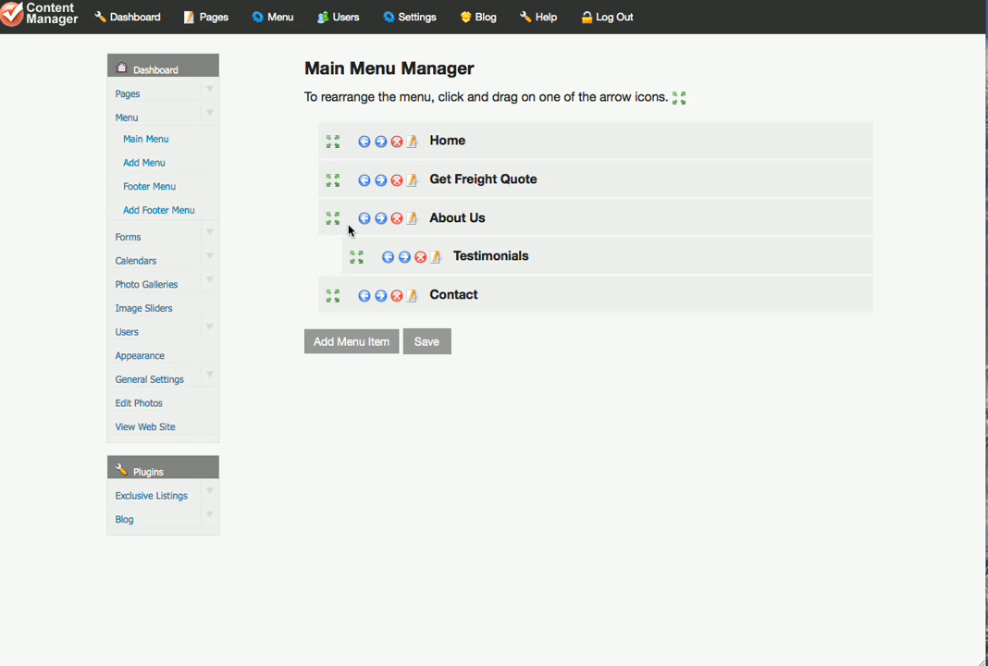
Nest About Us under Get Freight Quote again and add a new main menu item named Services.
{"action": "left_click", "coordinate": [380, 220]}
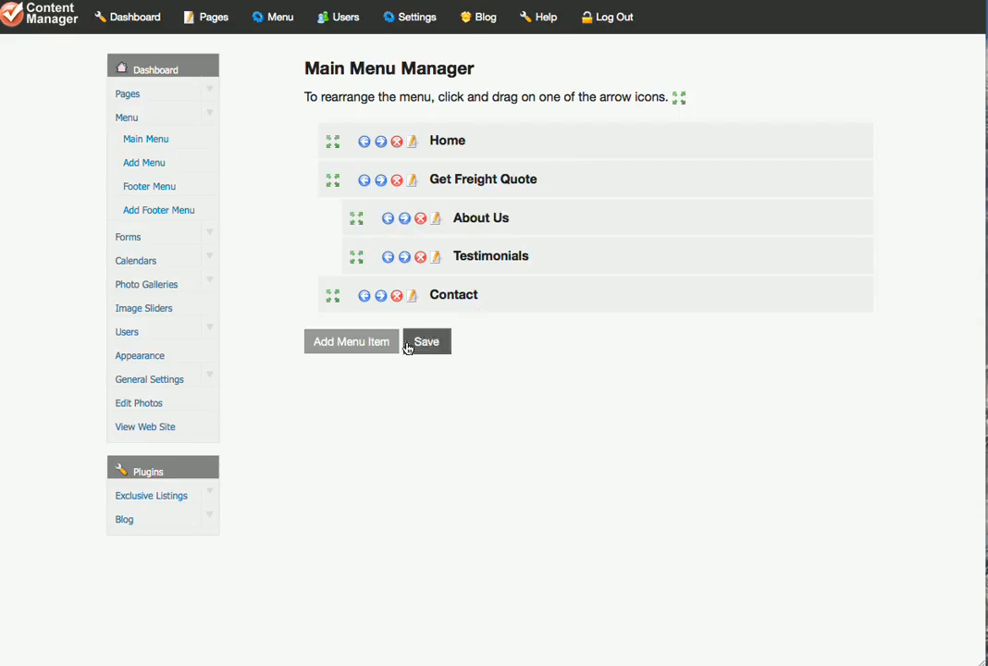
{"action": "left_click", "coordinate": [375, 342]}
{"action": "left_click", "coordinate": [501, 95]}
{"action": "type", "text": "Services"}
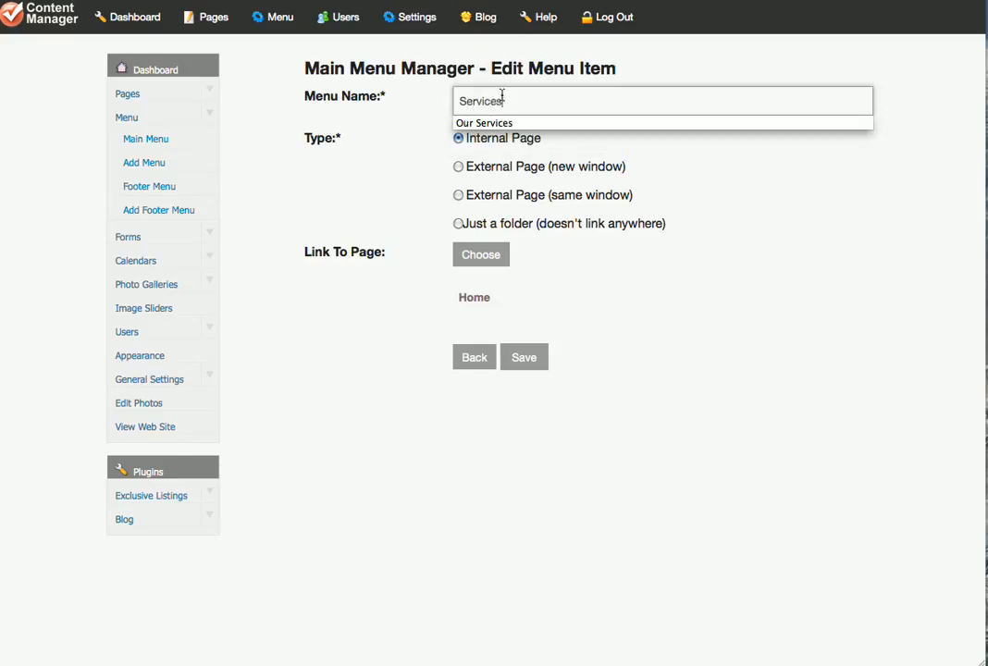
{"action": "left_click", "coordinate": [366, 126]}
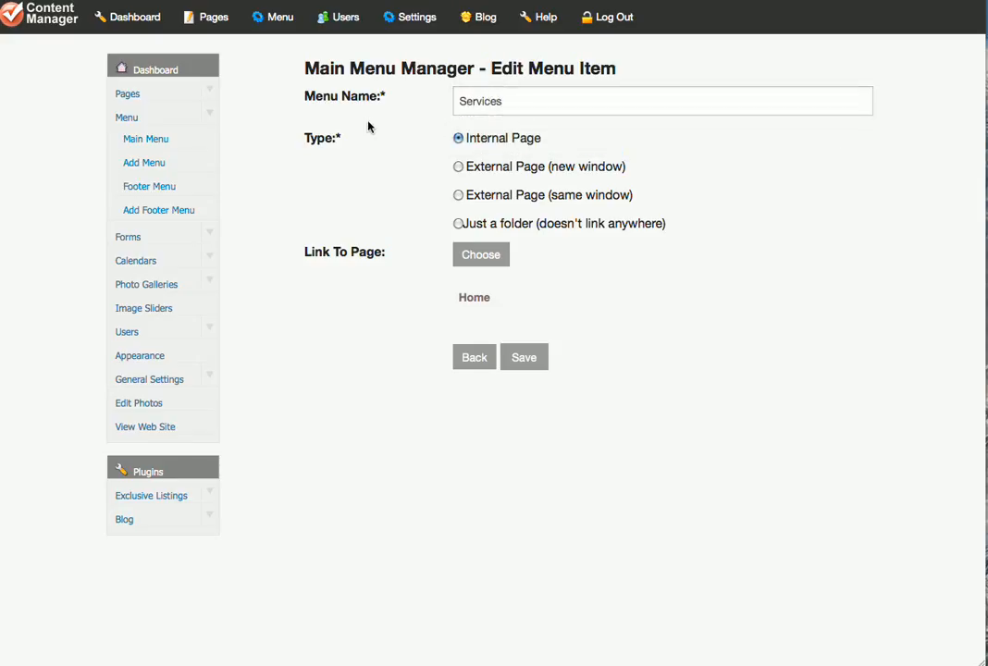
Try the External Page (new window) type for the Services menu item and compare it with the same-window option.
{"action": "left_click", "coordinate": [458, 168]}
{"action": "left_click", "coordinate": [481, 252]}
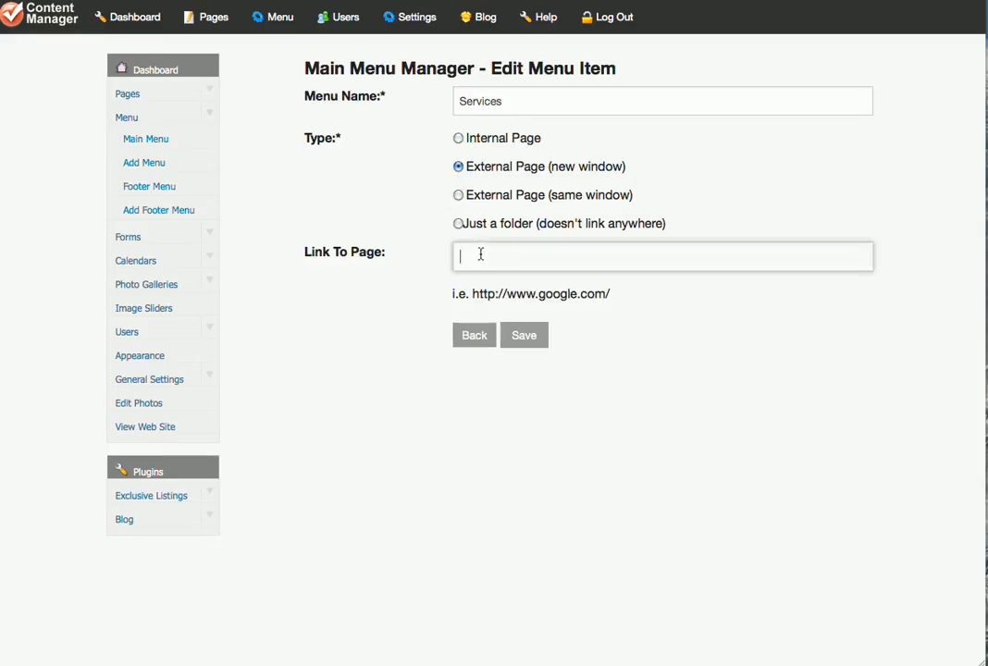
{"action": "left_click_drag", "start_coordinate": [554, 168], "coordinate": [625, 167]}
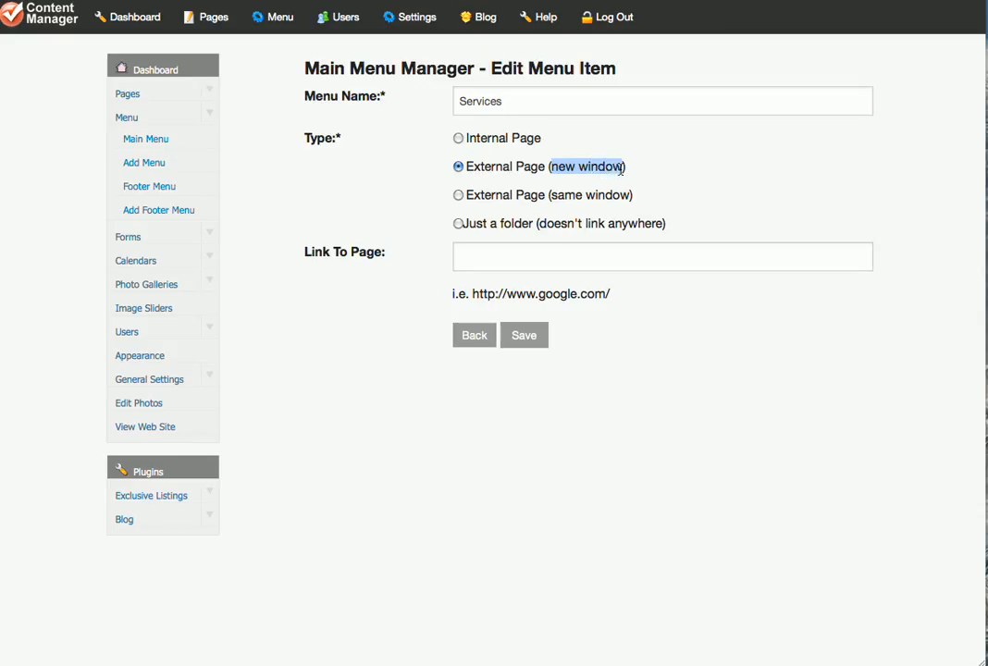
{"action": "double_click", "coordinate": [559, 195]}
Set the Services menu item's type to Internal Page, link it to the Our Services page and save it.
{"action": "left_click", "coordinate": [458, 138]}
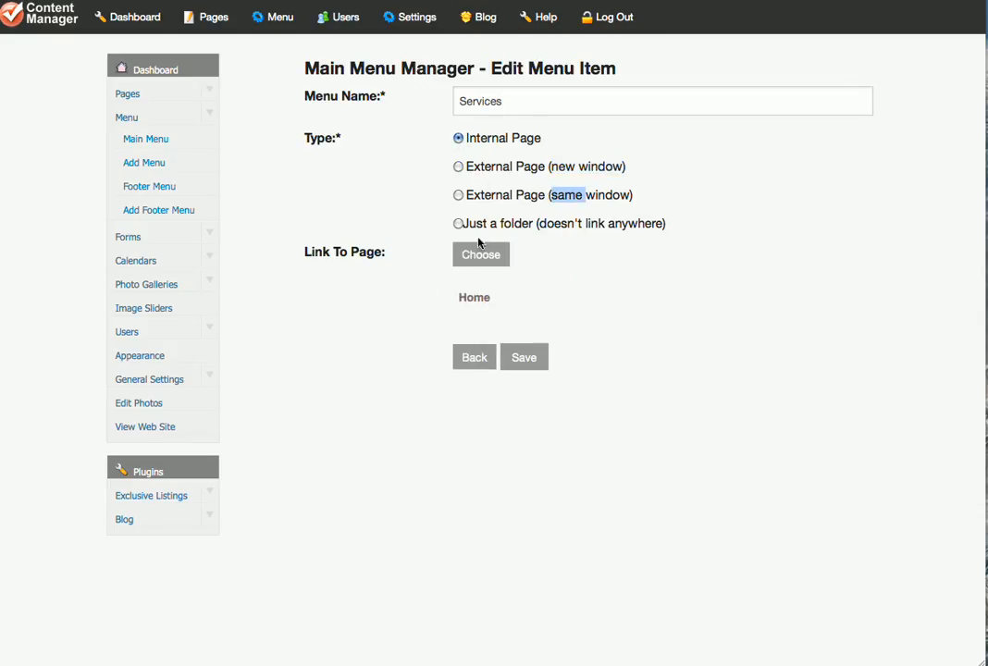
{"action": "left_click", "coordinate": [498, 255]}
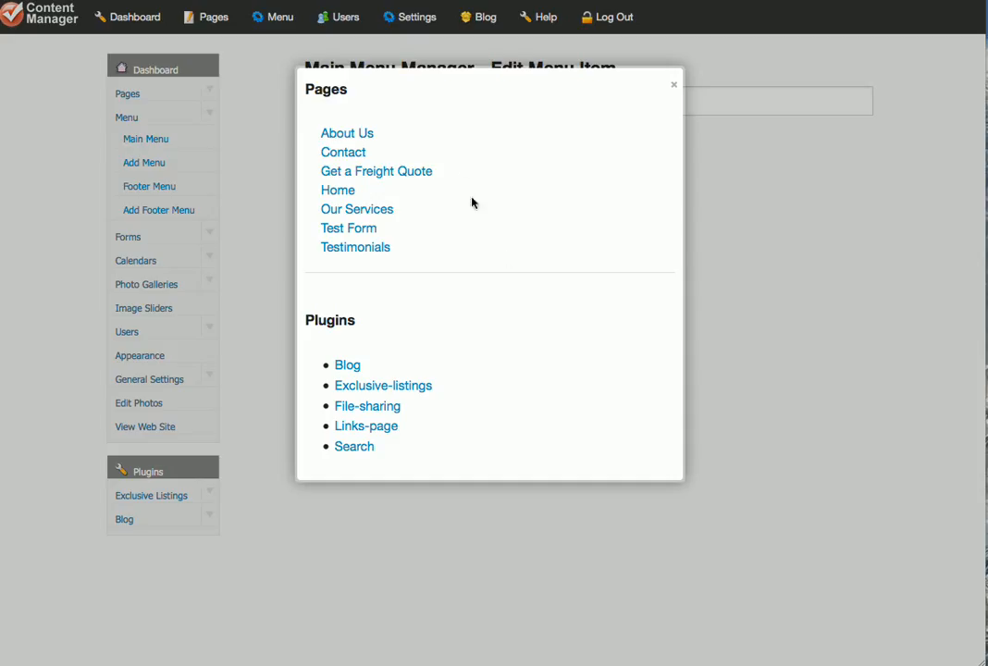
{"action": "left_click", "coordinate": [358, 212]}
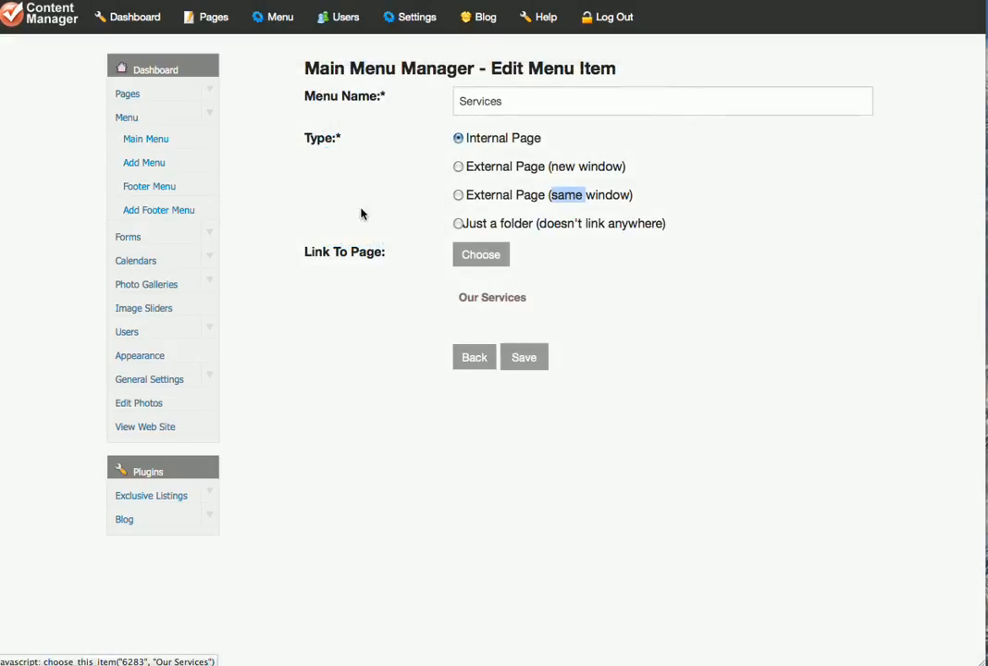
{"action": "left_click", "coordinate": [532, 360]}
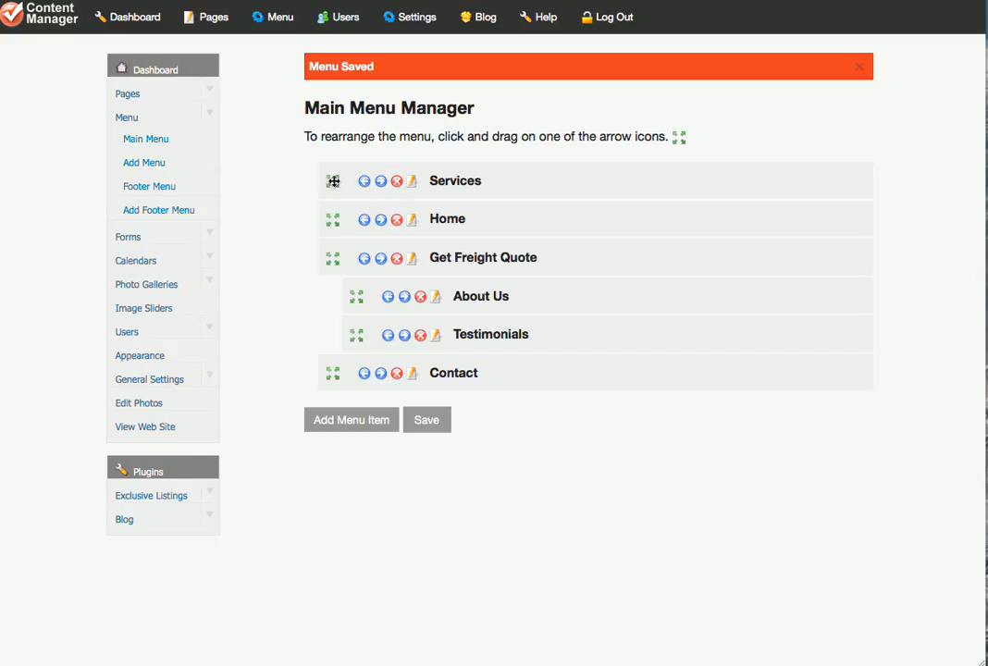
Move the Services item below Contact at the end of the main menu and save the new order.
{"action": "left_click_drag", "start_coordinate": [333, 183], "coordinate": [333, 375]}
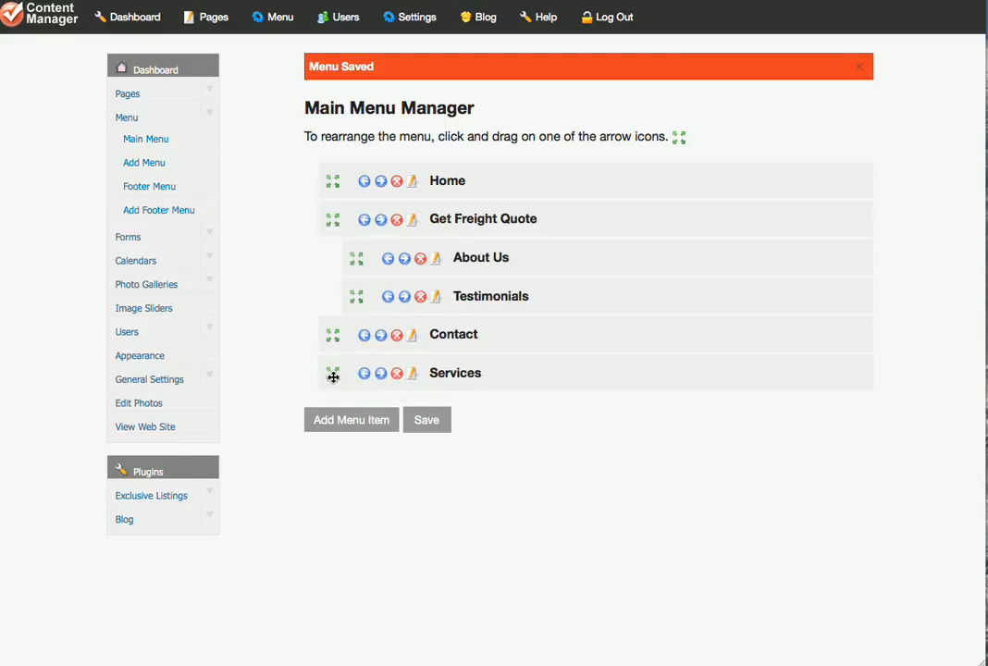
{"action": "left_click", "coordinate": [431, 421]}
View the live website and follow the Services link in its navigation to check the page.
{"action": "left_click", "coordinate": [158, 431]}
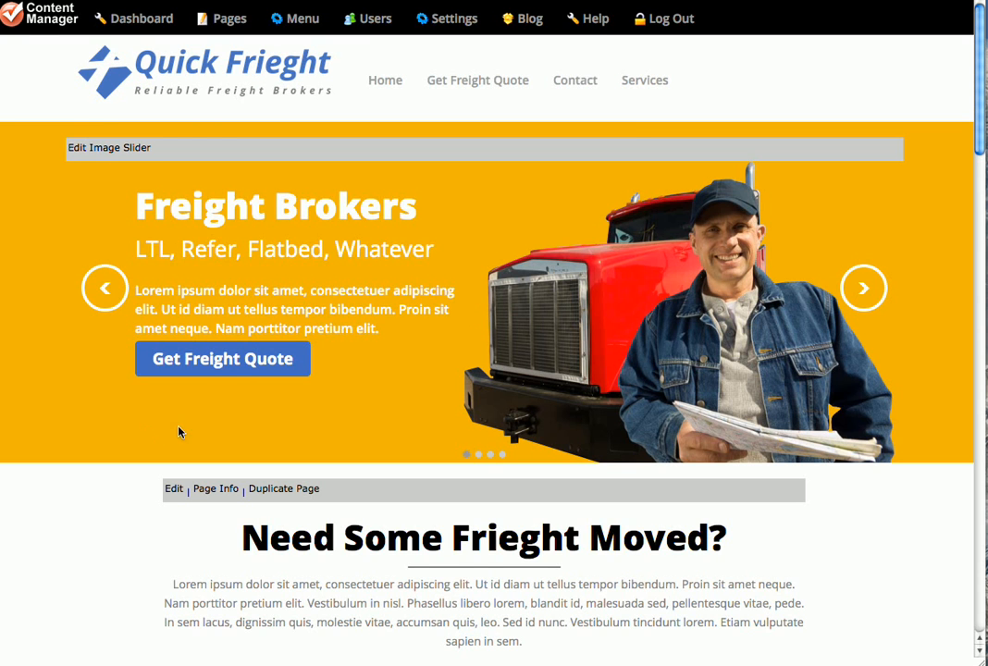
{"action": "left_click", "coordinate": [663, 86]}
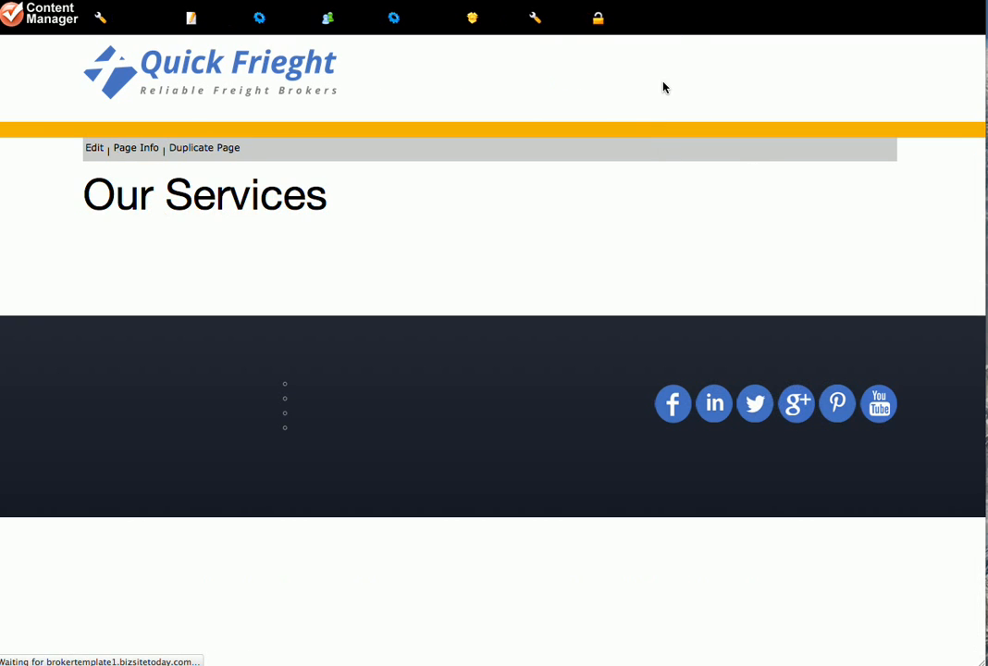